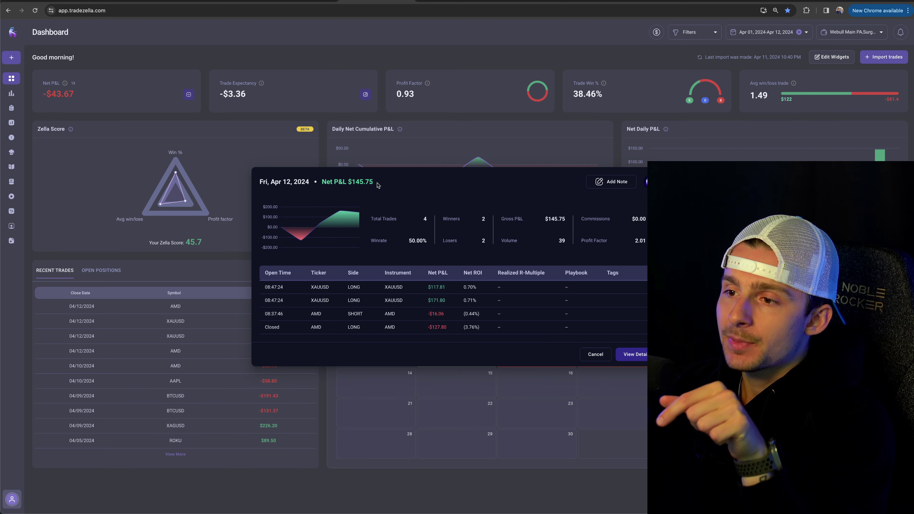
Highlight the day's net P&L figure, then bring up TradingView with the main watchlist beside the chart.
{"action": "left_click_drag", "start_coordinate": [377, 185], "coordinate": [365, 181]}
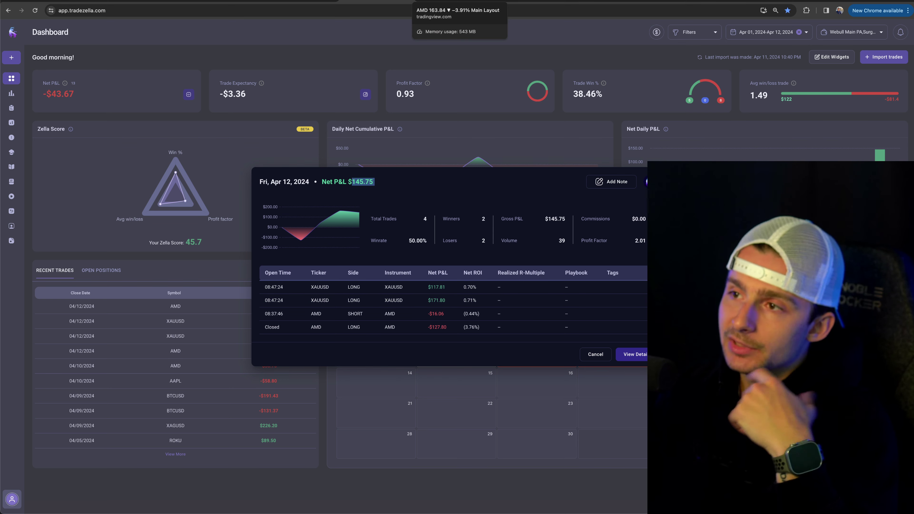
{"action": "left_click", "coordinate": [453, 1]}
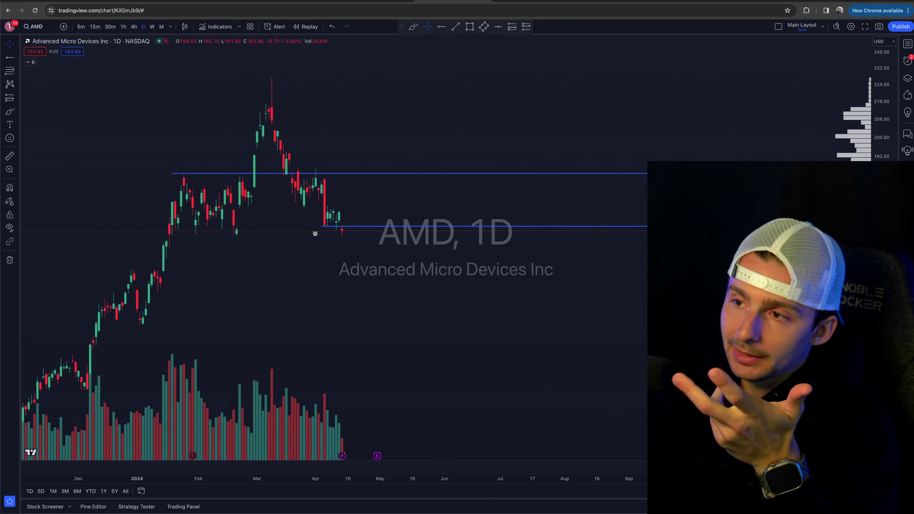
{"action": "left_click", "coordinate": [907, 42]}
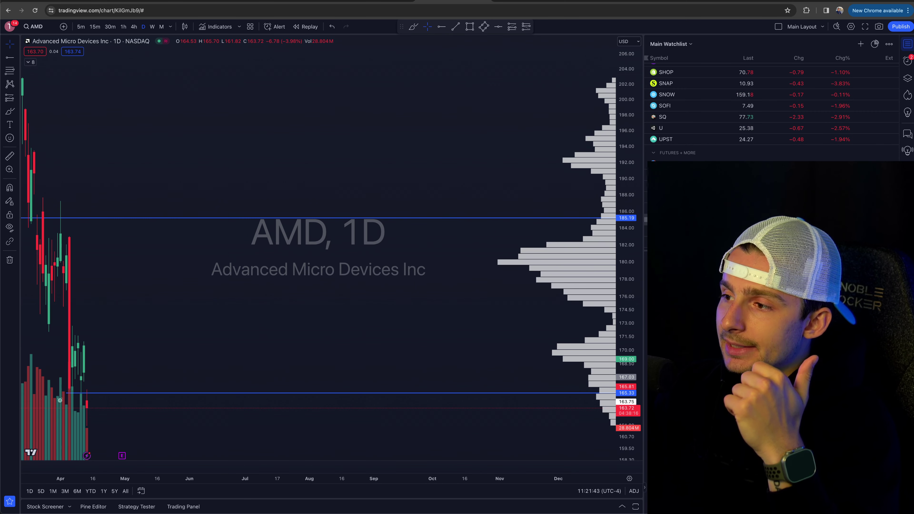
Switch the chart from AMD to Gold on 1-hour bars, scrolled back to April 12, with brush drawing.
{"action": "left_click", "coordinate": [665, 165]}
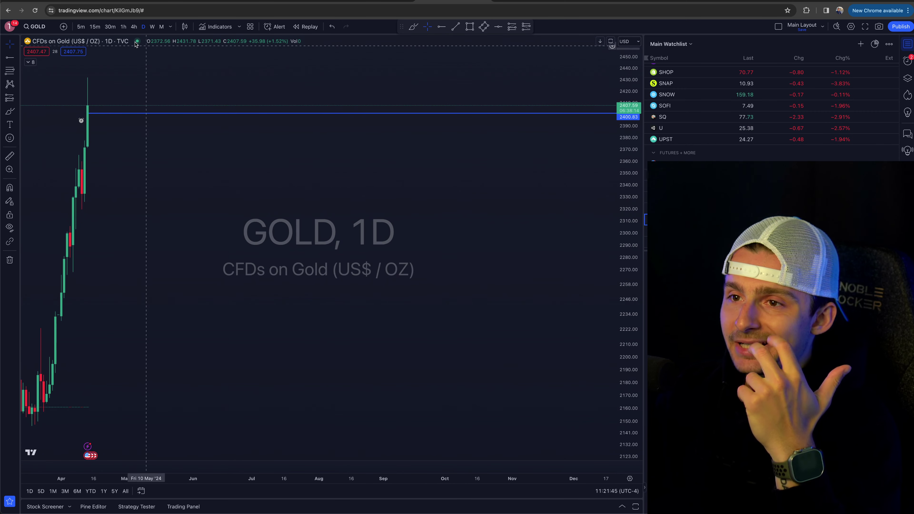
{"action": "left_click", "coordinate": [123, 27]}
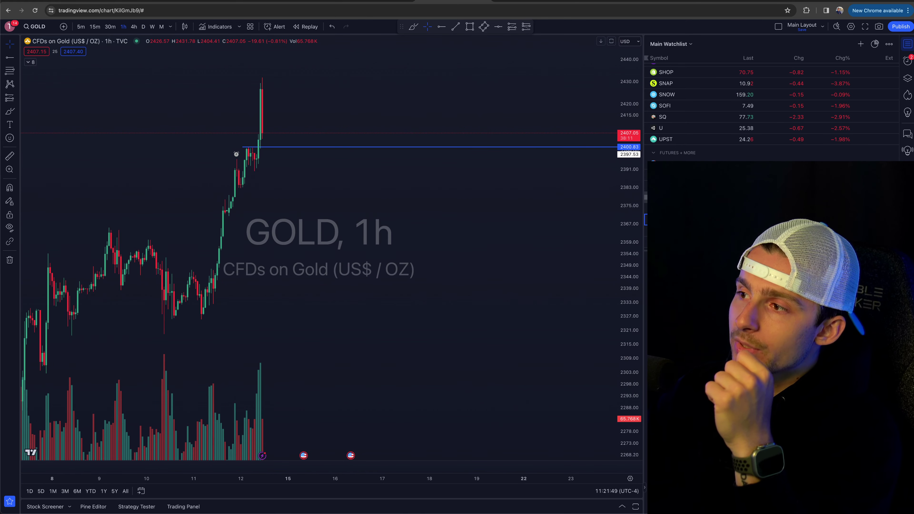
{"action": "scroll", "coordinate": [719, 108], "scroll_direction": "up", "scroll_amount": 1}
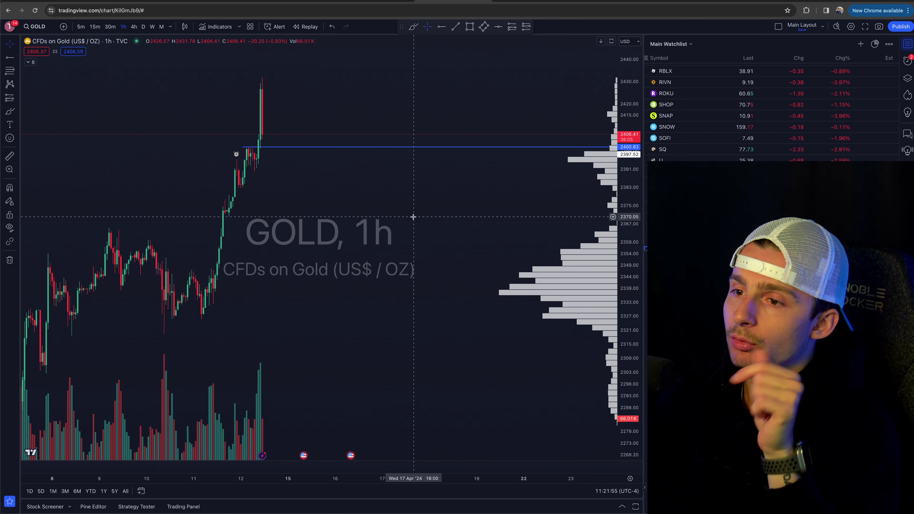
{"action": "scroll", "coordinate": [413, 217], "scroll_direction": "left", "scroll_amount": 5}
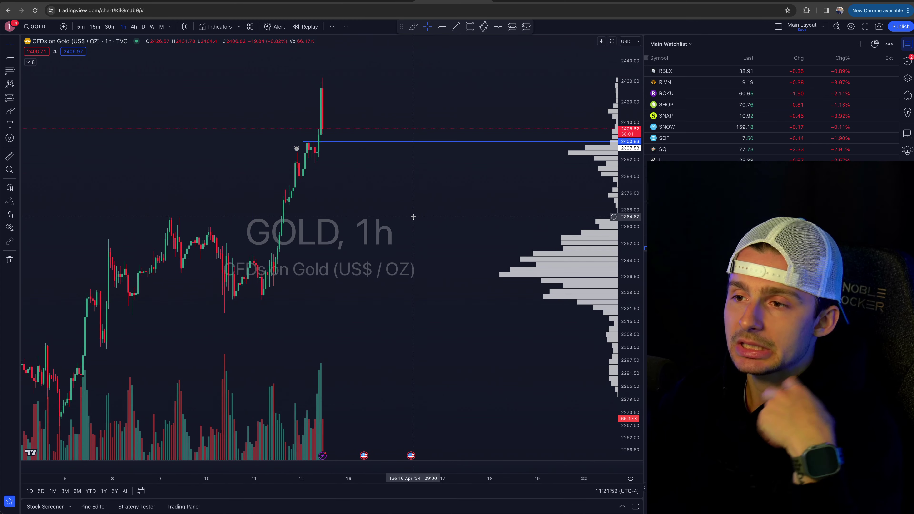
{"action": "scroll", "coordinate": [413, 216], "scroll_direction": "left", "scroll_amount": 2}
{"action": "scroll", "coordinate": [413, 217], "scroll_direction": "left", "scroll_amount": 1}
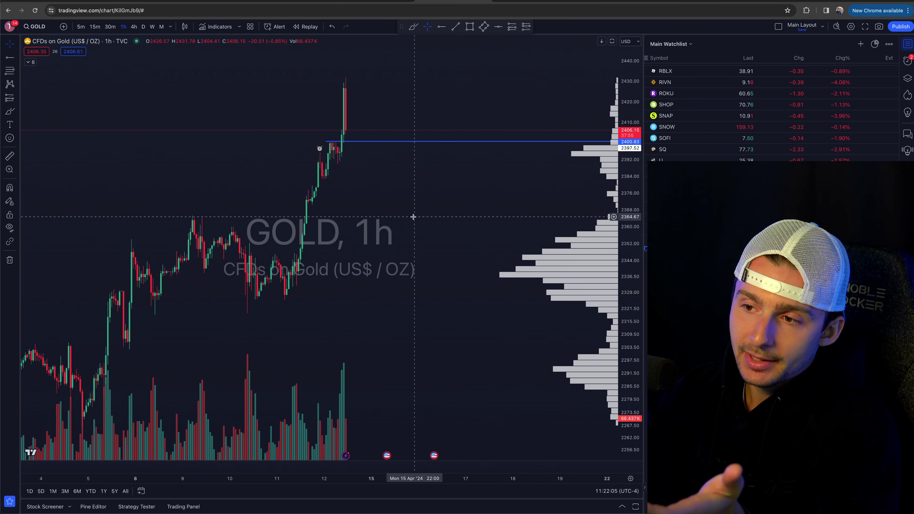
{"action": "scroll", "coordinate": [413, 217], "scroll_direction": "left", "scroll_amount": 5}
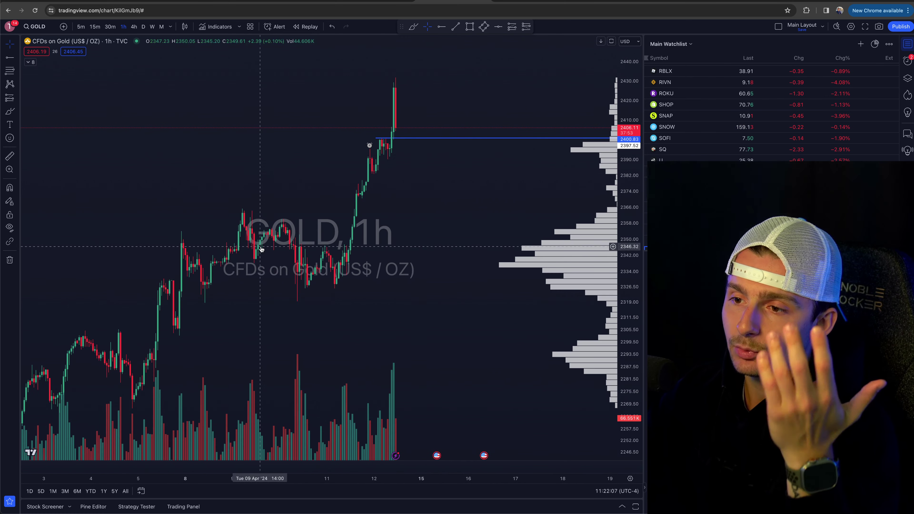
{"action": "scroll", "coordinate": [402, 198], "scroll_direction": "up", "scroll_amount": 3}
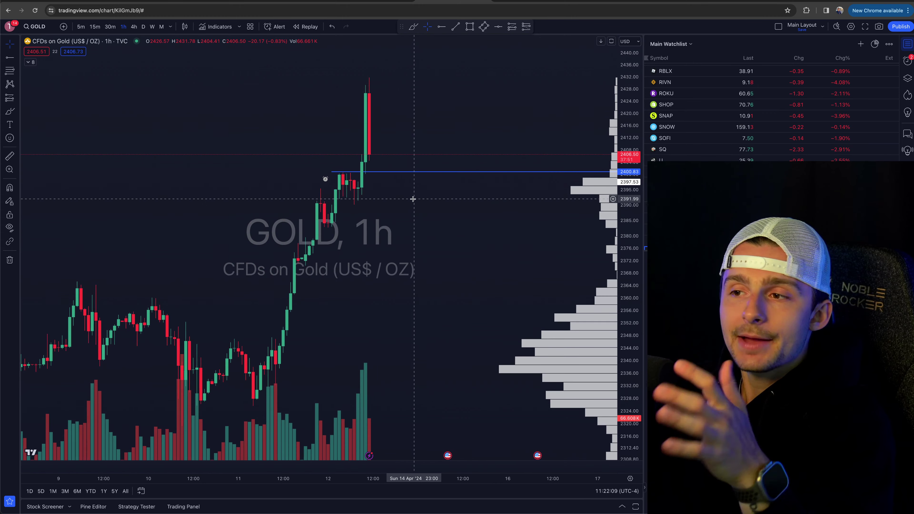
{"action": "scroll", "coordinate": [413, 199], "scroll_direction": "up", "scroll_amount": 2}
{"action": "scroll", "coordinate": [412, 198], "scroll_direction": "left", "scroll_amount": 3}
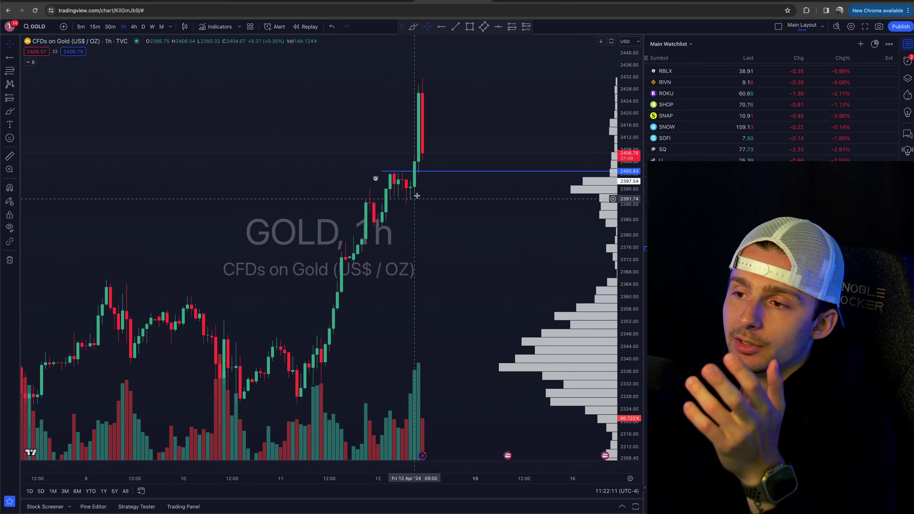
{"action": "scroll", "coordinate": [412, 199], "scroll_direction": "up", "scroll_amount": 1}
{"action": "key", "text": "alt+t"}
Try an outline around the candles under the blue level and a line along it, undoing both.
{"action": "mouse_move", "coordinate": [429, 169]}
{"action": "left_mouse_down"}
{"action": "mouse_move", "coordinate": [382, 196]}
{"action": "mouse_move", "coordinate": [442, 194]}
{"action": "mouse_move", "coordinate": [440, 168]}
{"action": "mouse_move", "coordinate": [405, 169]}
{"action": "left_mouse_up"}
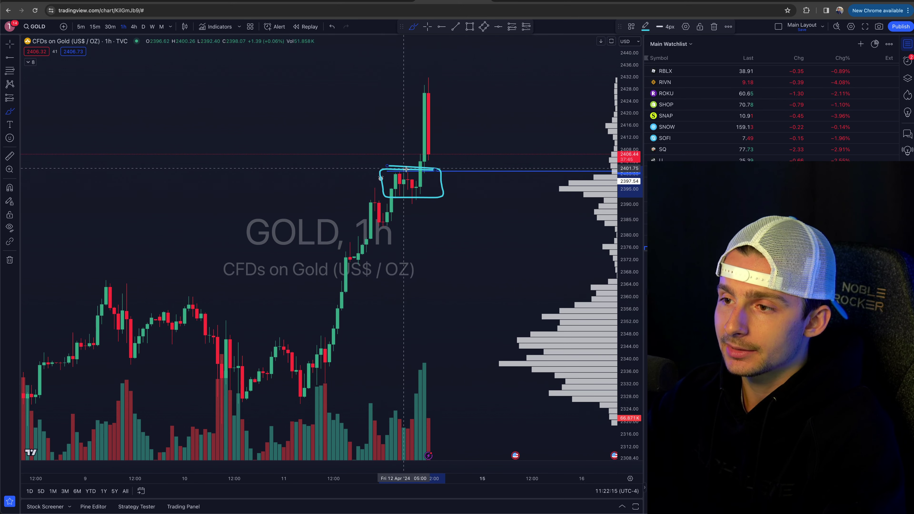
{"action": "key", "text": "ctrl+z"}
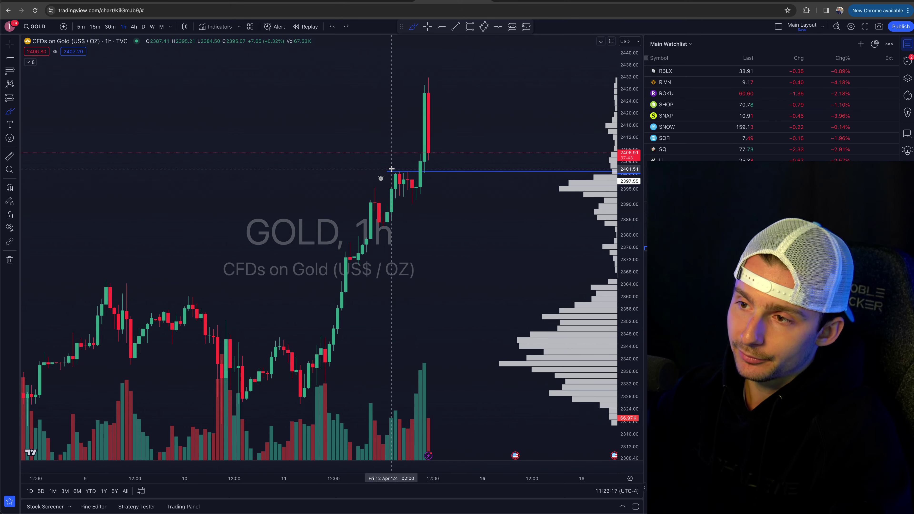
{"action": "left_click_drag", "start_coordinate": [378, 171], "coordinate": [458, 172]}
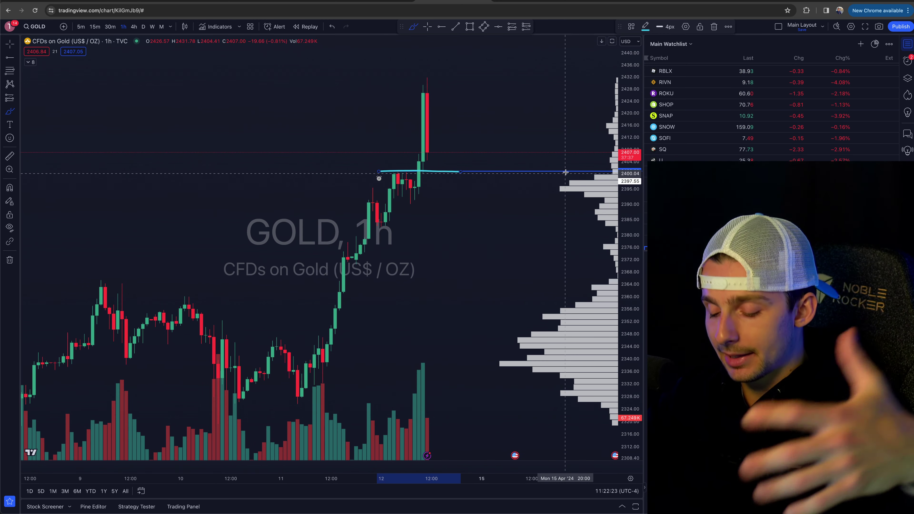
{"action": "key", "text": "ctrl+z"}
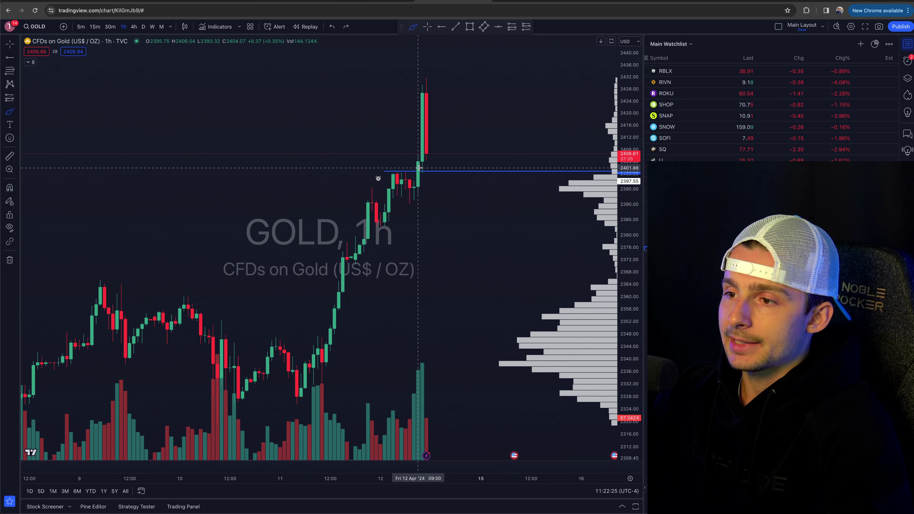
Circle the breakout candle above the blue level, erase the lines beneath, and return to TradeZella.
{"action": "left_click_drag", "start_coordinate": [421, 160], "coordinate": [411, 164]}
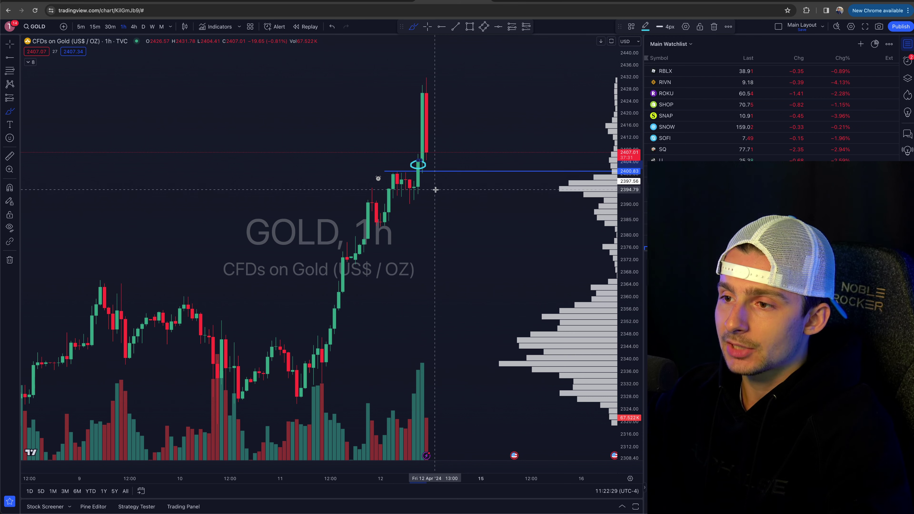
{"action": "left_click_drag", "start_coordinate": [435, 188], "coordinate": [393, 189]}
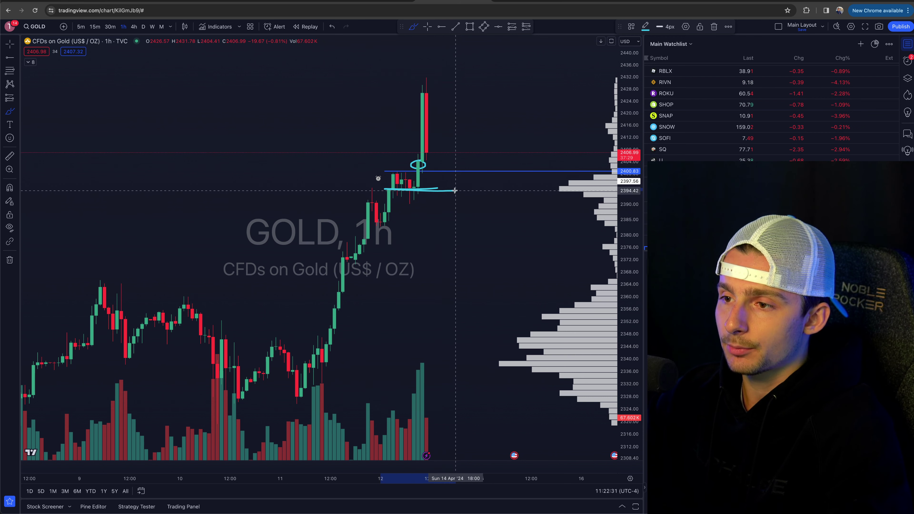
{"action": "left_click_drag", "start_coordinate": [456, 190], "coordinate": [382, 190]}
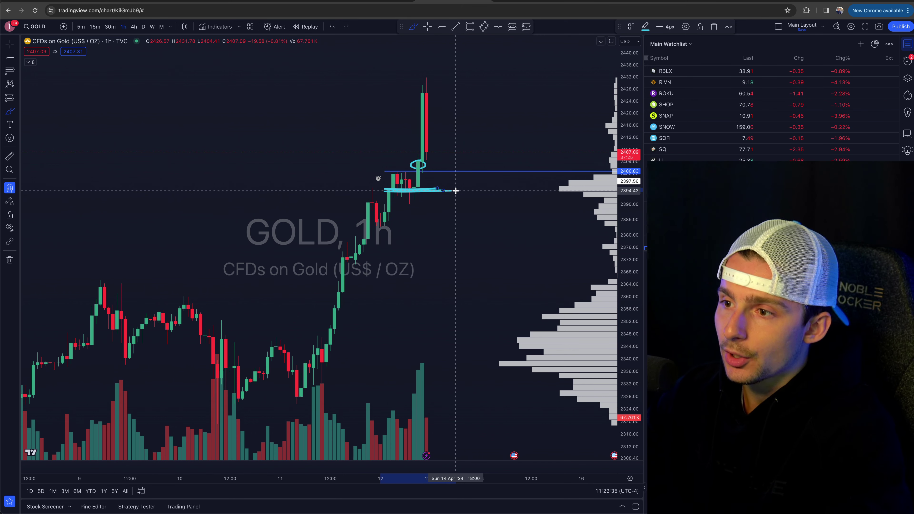
{"action": "key", "text": "super+z"}
{"action": "key", "text": "super+z"}
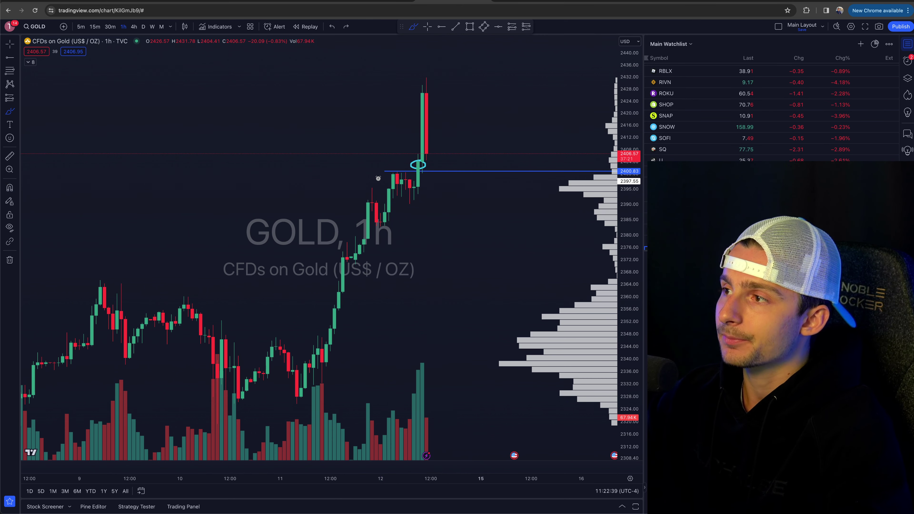
{"action": "left_click", "coordinate": [374, 1]}
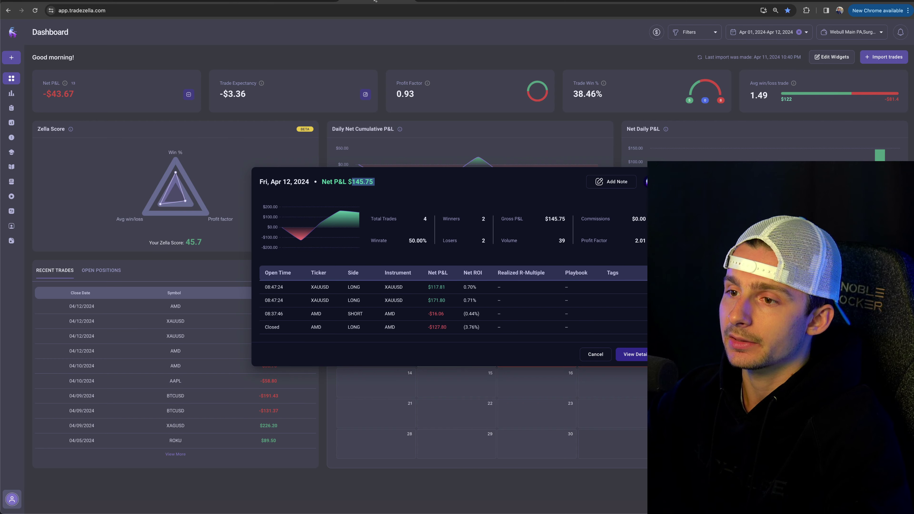
Open the $171.80 XAUUSD trade (entry 2,402.99) and tag it 'bull flag' setup and '1 hr chart' custom tag.
{"action": "left_click", "coordinate": [338, 299]}
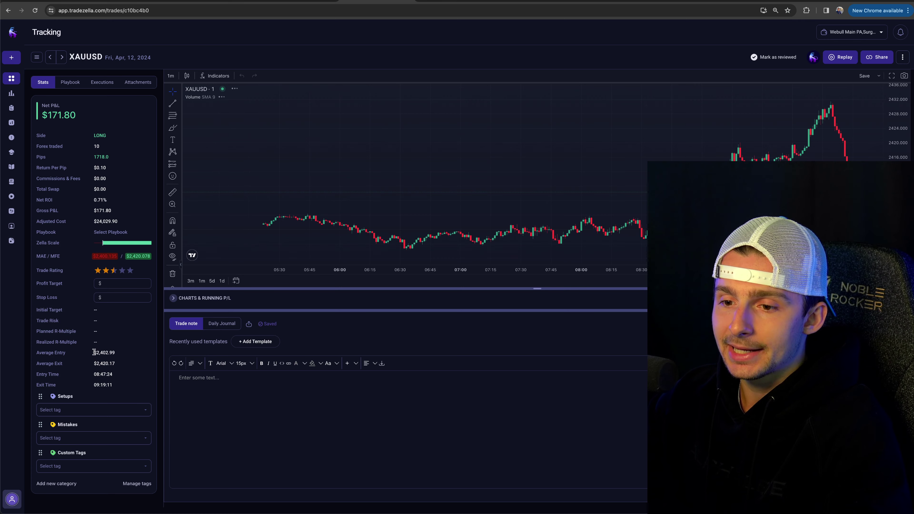
{"action": "left_click_drag", "start_coordinate": [94, 353], "coordinate": [126, 354]}
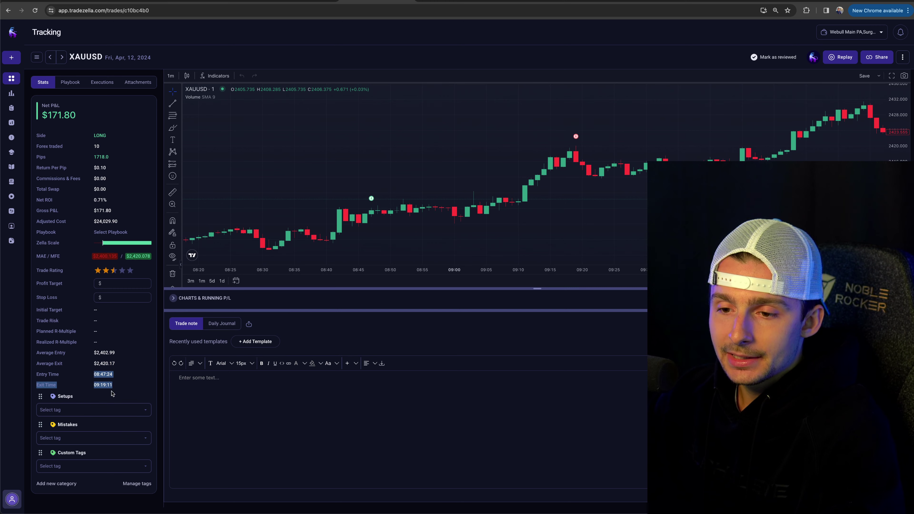
{"action": "left_click", "coordinate": [101, 409]}
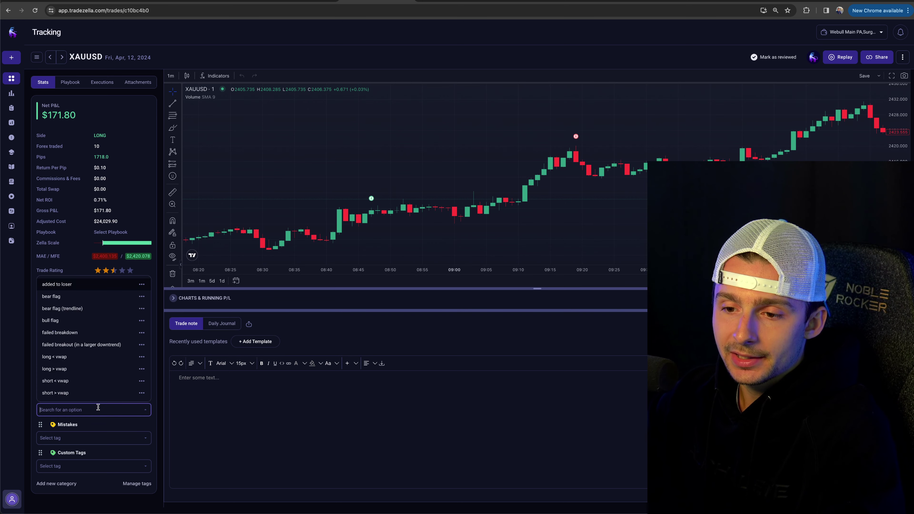
{"action": "left_click", "coordinate": [75, 320]}
{"action": "left_click", "coordinate": [70, 468]}
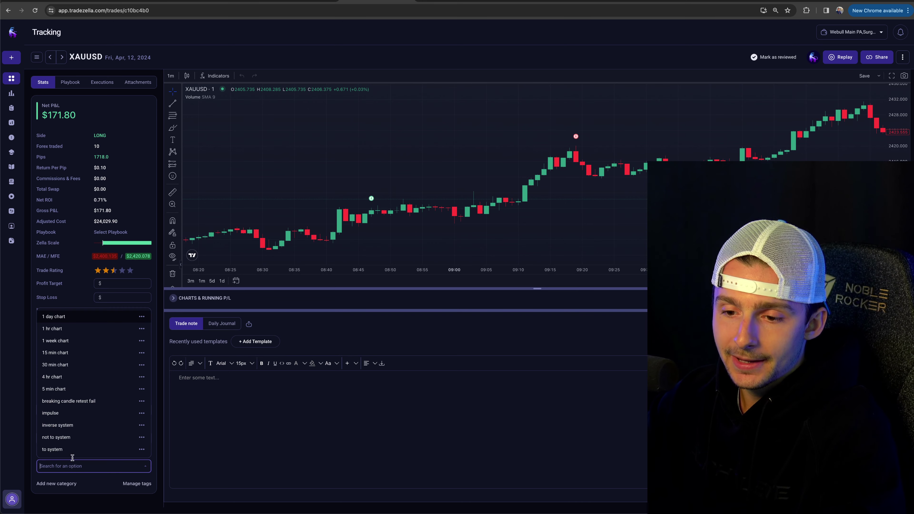
{"action": "left_click", "coordinate": [61, 327]}
{"action": "left_click", "coordinate": [161, 453]}
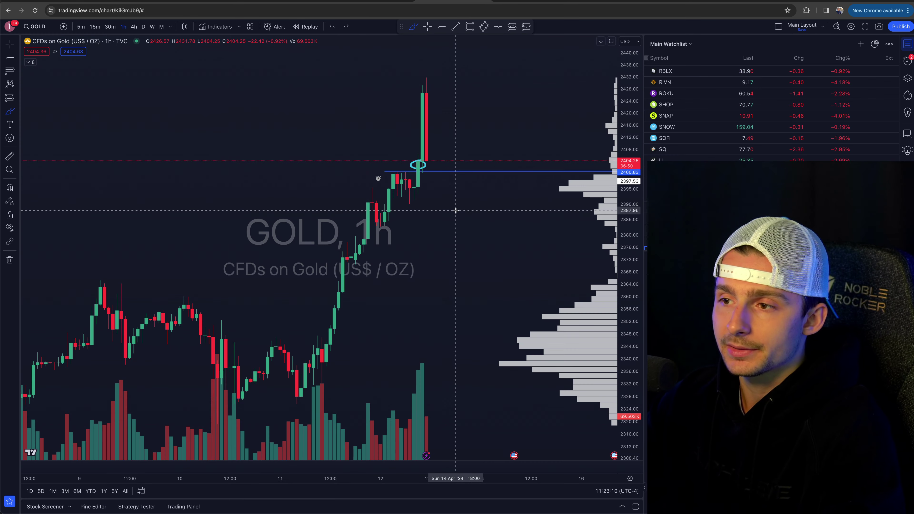
{"action": "scroll", "coordinate": [452, 210], "scroll_direction": "down", "scroll_amount": 1}
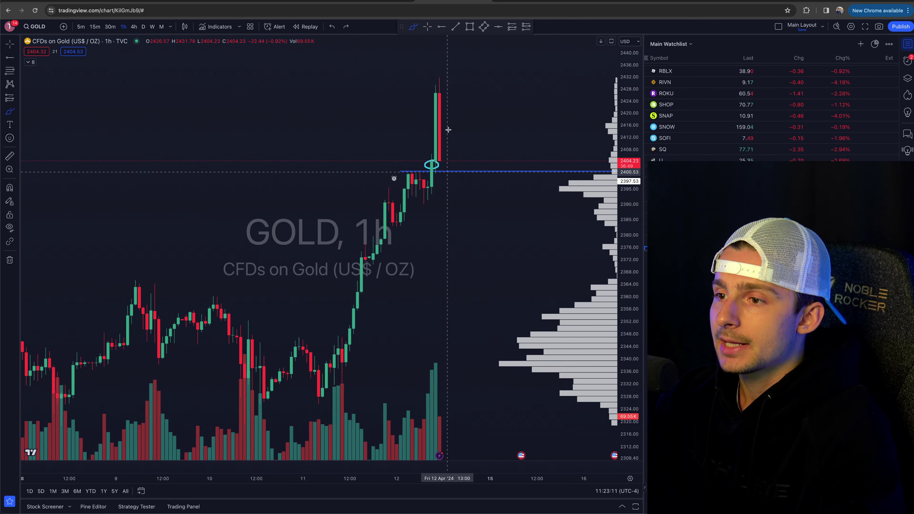
Deselect the circle, then sketch brush strokes across the top gold candles and undo them.
{"action": "left_click", "coordinate": [428, 27]}
{"action": "left_click", "coordinate": [431, 164]}
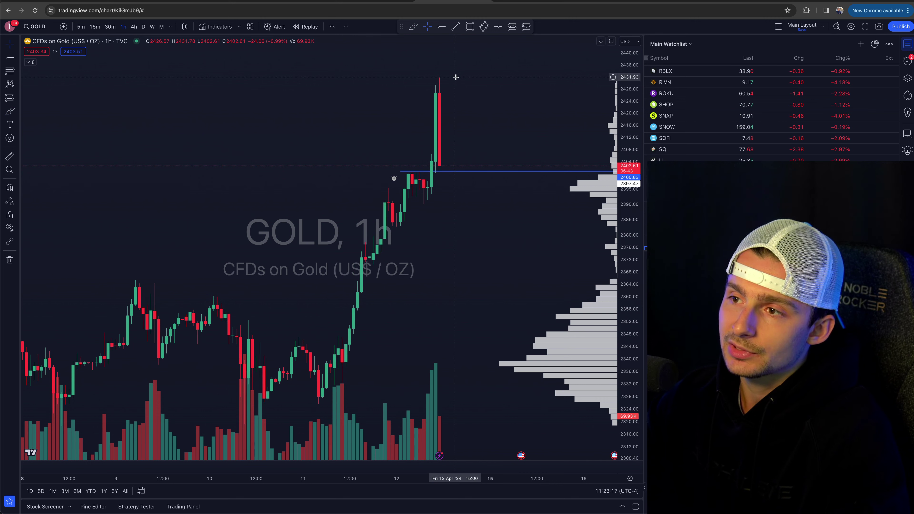
{"action": "left_click", "coordinate": [413, 27]}
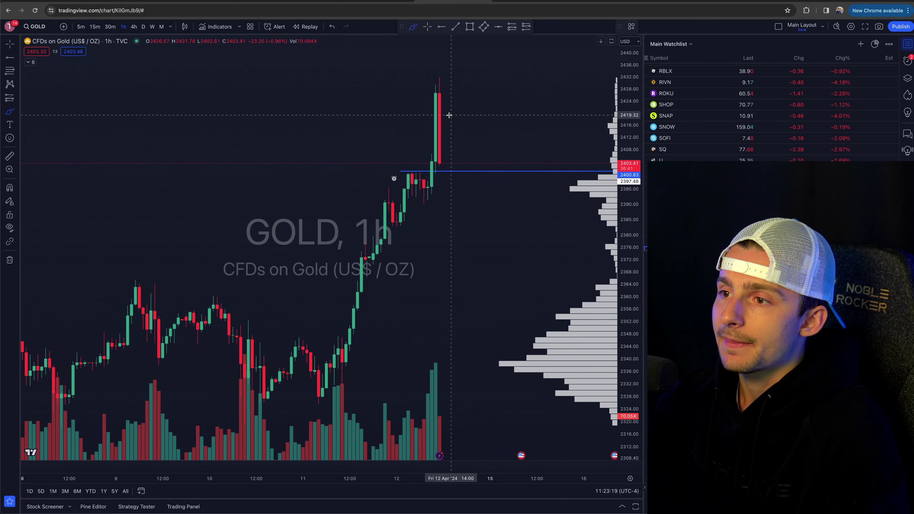
{"action": "left_click_drag", "start_coordinate": [446, 114], "coordinate": [452, 112]}
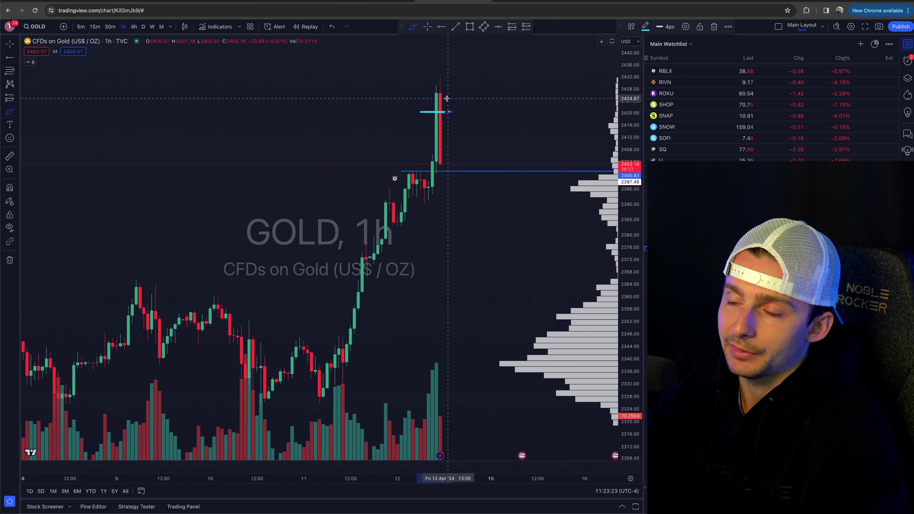
{"action": "left_click_drag", "start_coordinate": [446, 98], "coordinate": [433, 98]}
{"action": "key", "text": "super+z"}
{"action": "key", "text": "super+z"}
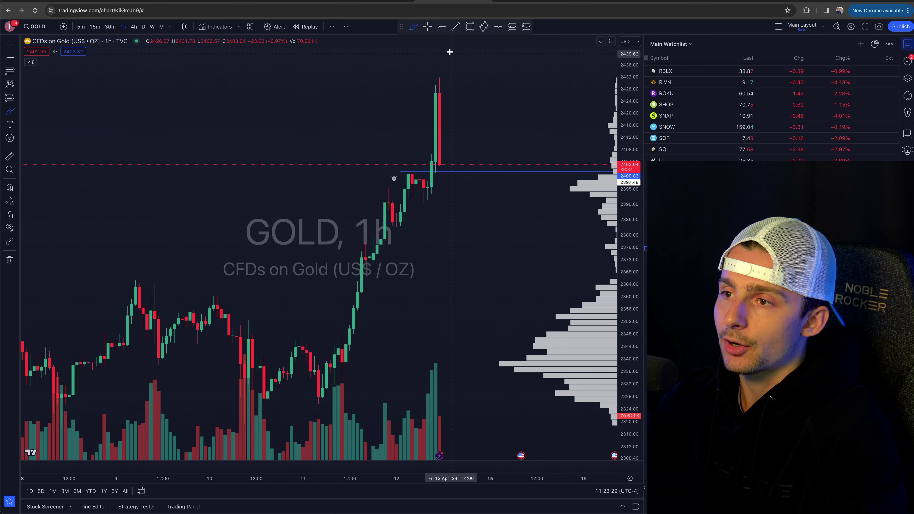
Circle above the top candle and mark its base, undo both, and go back to the TradeZella trade.
{"action": "mouse_move", "coordinate": [435, 50]}
{"action": "left_mouse_down"}
{"action": "mouse_move", "coordinate": [463, 61]}
{"action": "mouse_move", "coordinate": [437, 50]}
{"action": "left_mouse_up"}
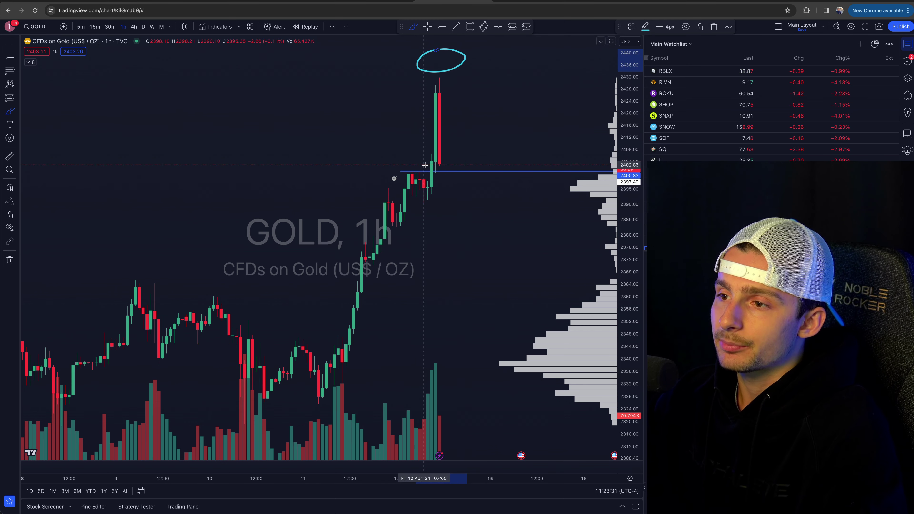
{"action": "left_click_drag", "start_coordinate": [425, 165], "coordinate": [455, 165]}
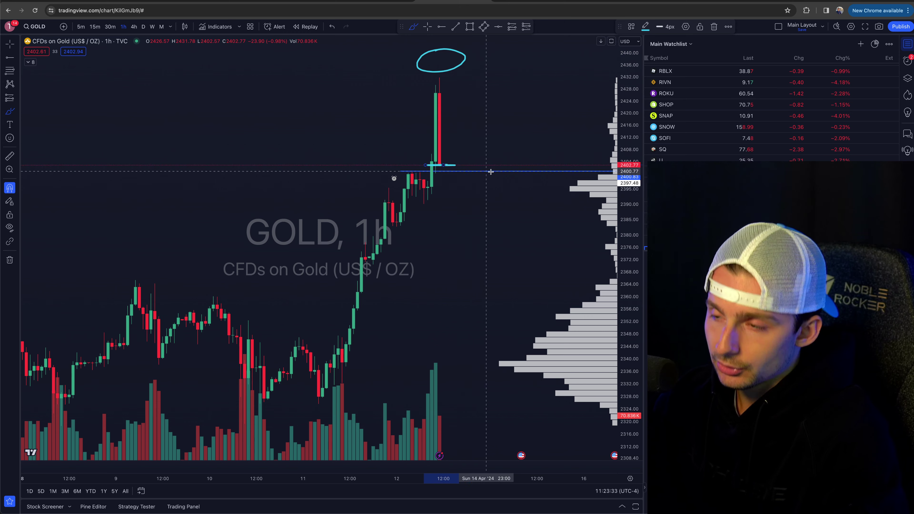
{"action": "key", "text": "super+z"}
{"action": "key", "text": "super+z"}
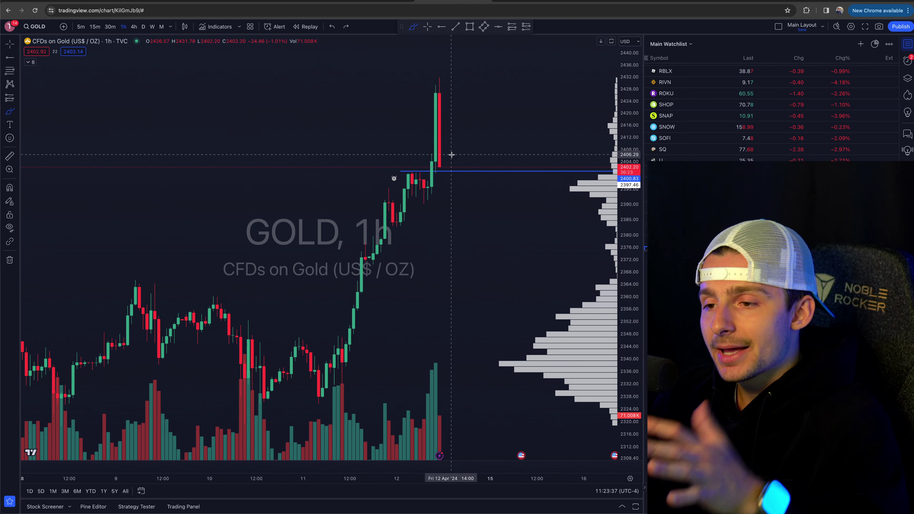
{"action": "key", "text": "ctrl+Tab"}
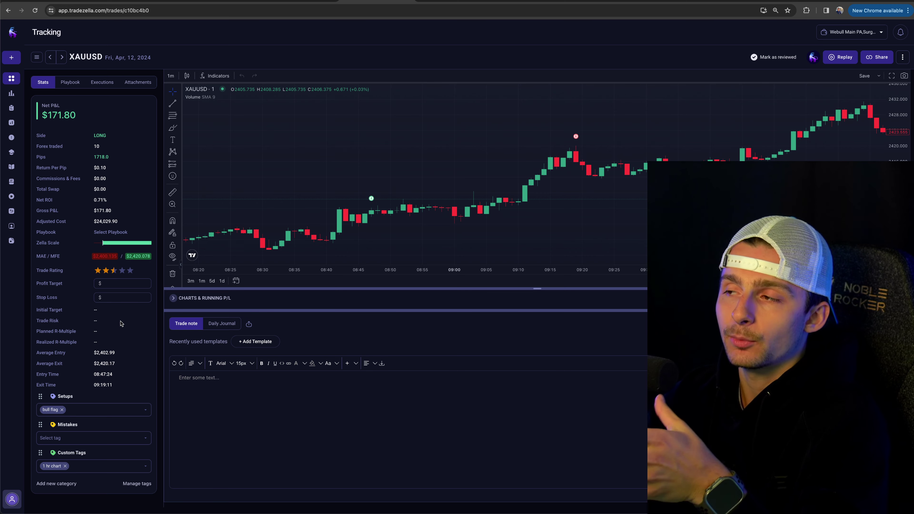
{"action": "scroll", "coordinate": [360, 144], "scroll_direction": "up", "scroll_amount": 2}
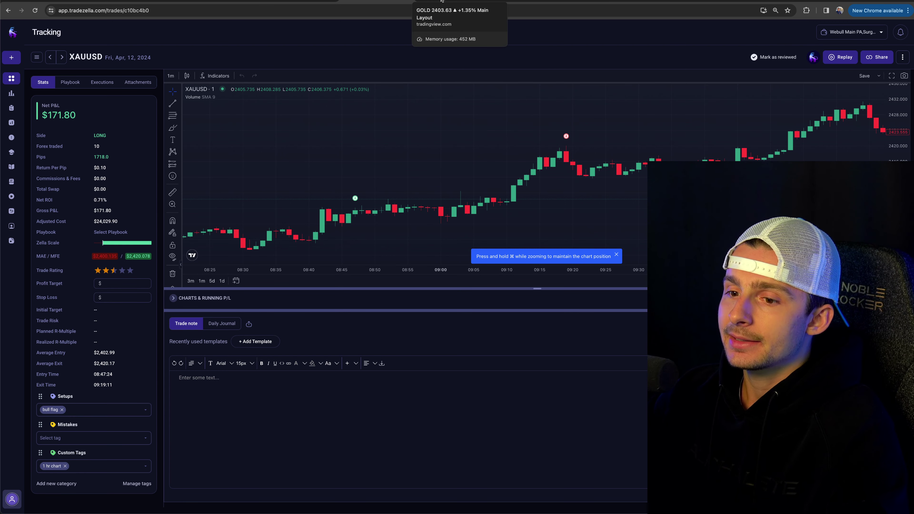
Show Gold on daily bars zoomed out, briefly circle the April rally, then load the SILVER chart.
{"action": "left_click", "coordinate": [376, 3]}
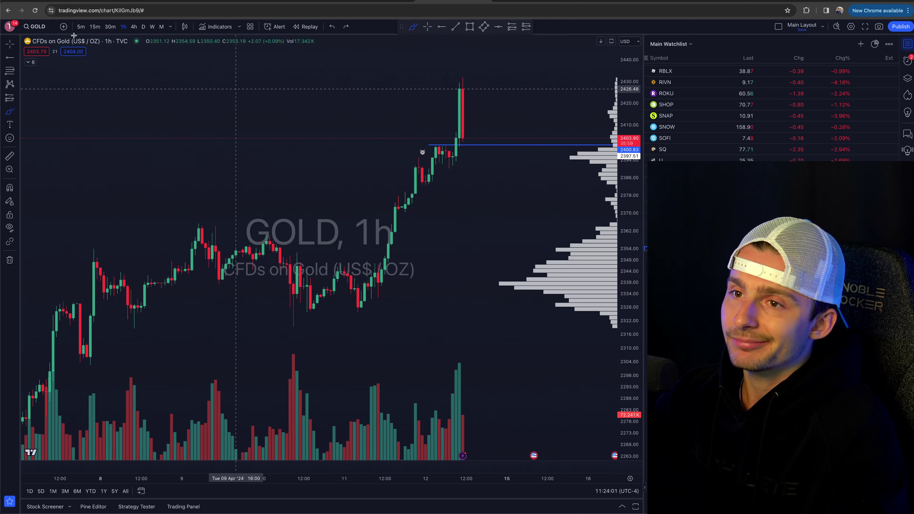
{"action": "left_click", "coordinate": [143, 27]}
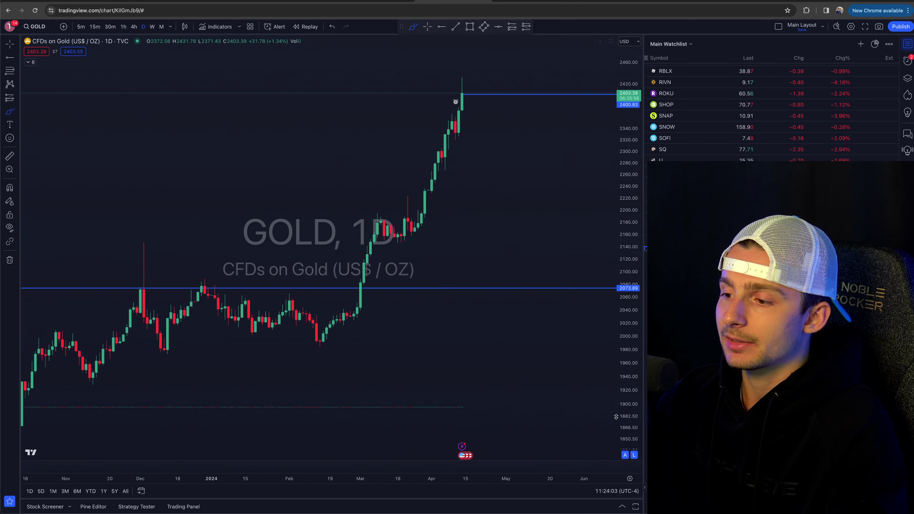
{"action": "scroll", "coordinate": [602, 335], "scroll_direction": "down", "scroll_amount": 5}
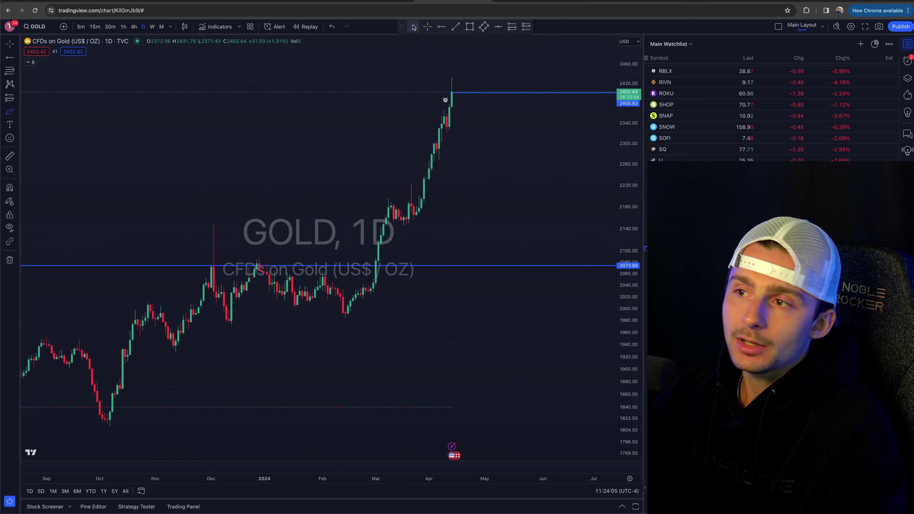
{"action": "mouse_move", "coordinate": [442, 71]}
{"action": "left_mouse_down"}
{"action": "mouse_move", "coordinate": [466, 159]}
{"action": "mouse_move", "coordinate": [472, 92]}
{"action": "left_mouse_up"}
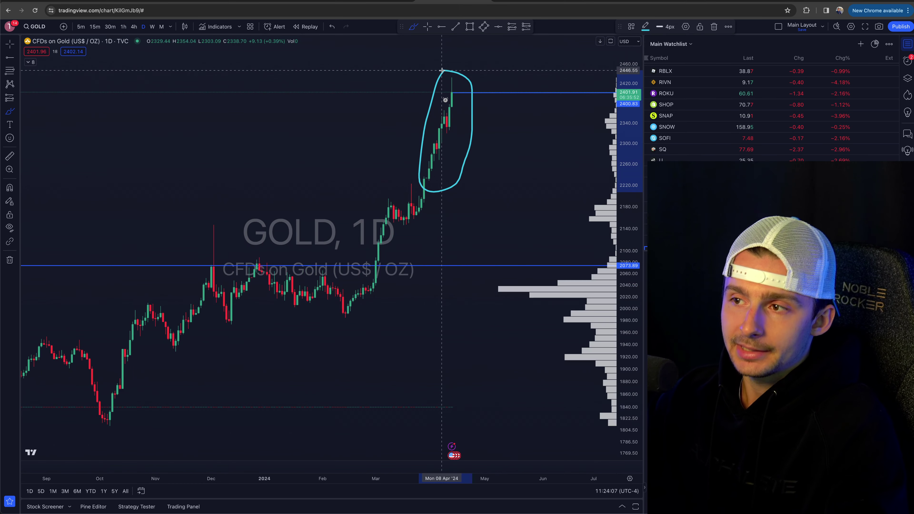
{"action": "key", "text": "ctrl+z"}
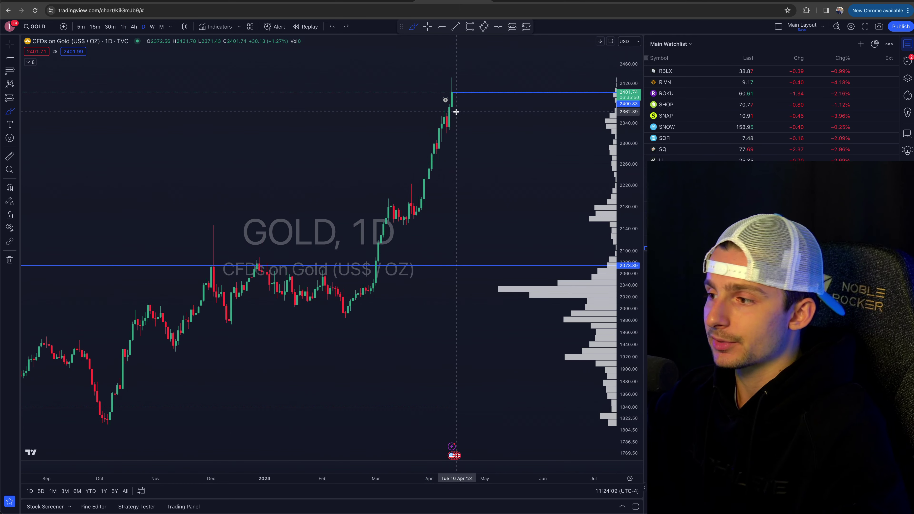
{"action": "scroll", "coordinate": [755, 108], "scroll_direction": "down", "scroll_amount": 3}
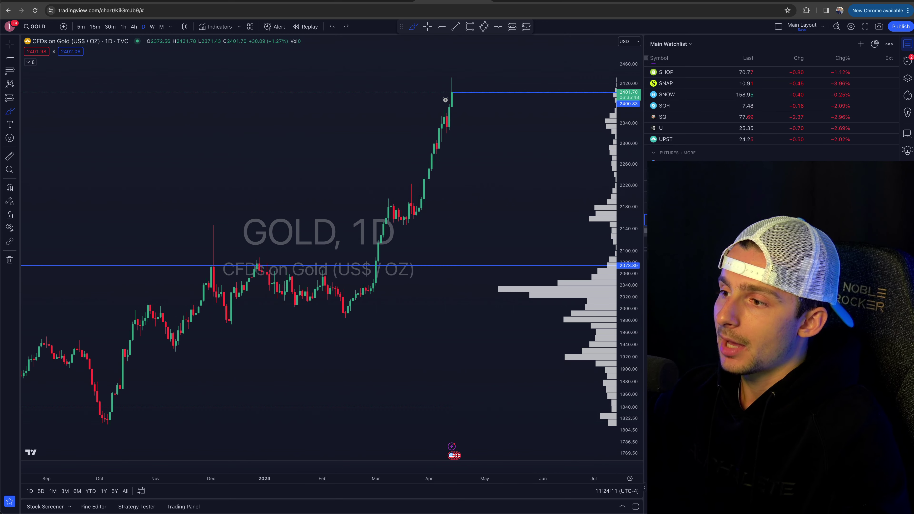
{"action": "key", "text": "Down"}
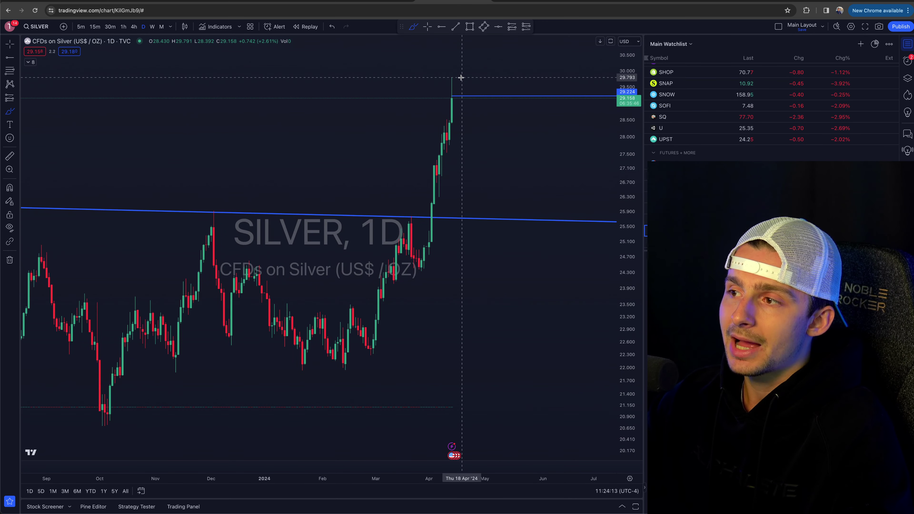
Mark a short line on silver, switch it to 4-hour then 1-hour bars, and undo the line.
{"action": "left_click_drag", "start_coordinate": [463, 77], "coordinate": [441, 77]}
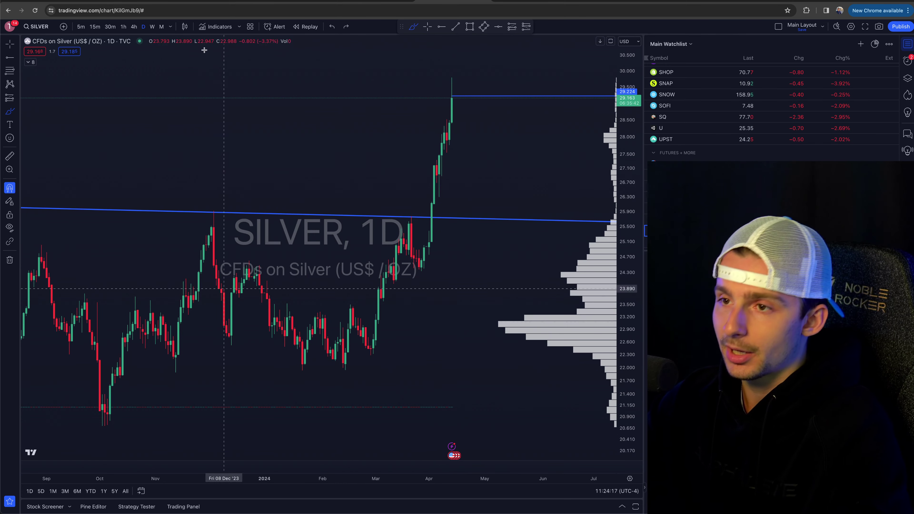
{"action": "left_click", "coordinate": [133, 26]}
{"action": "left_click", "coordinate": [123, 27]}
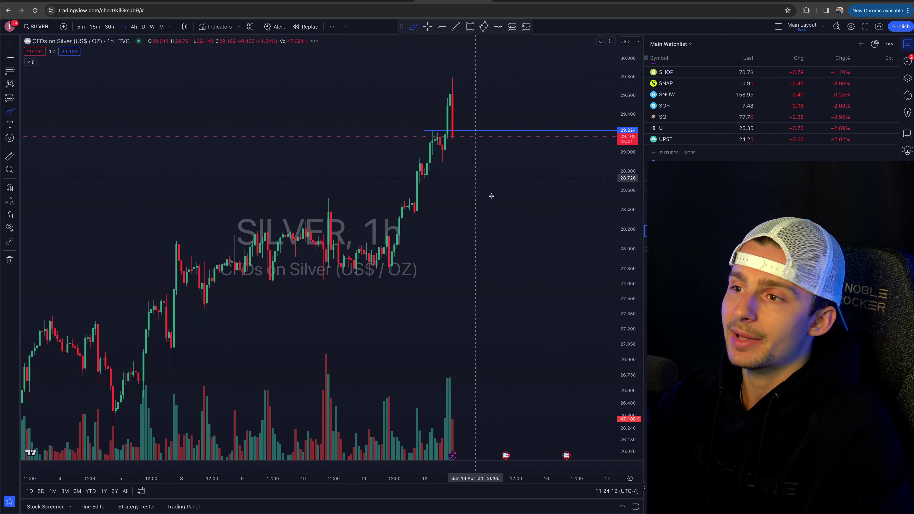
{"action": "scroll", "coordinate": [490, 196], "scroll_direction": "up", "scroll_amount": 5}
{"action": "scroll", "coordinate": [491, 196], "scroll_direction": "left", "scroll_amount": 2}
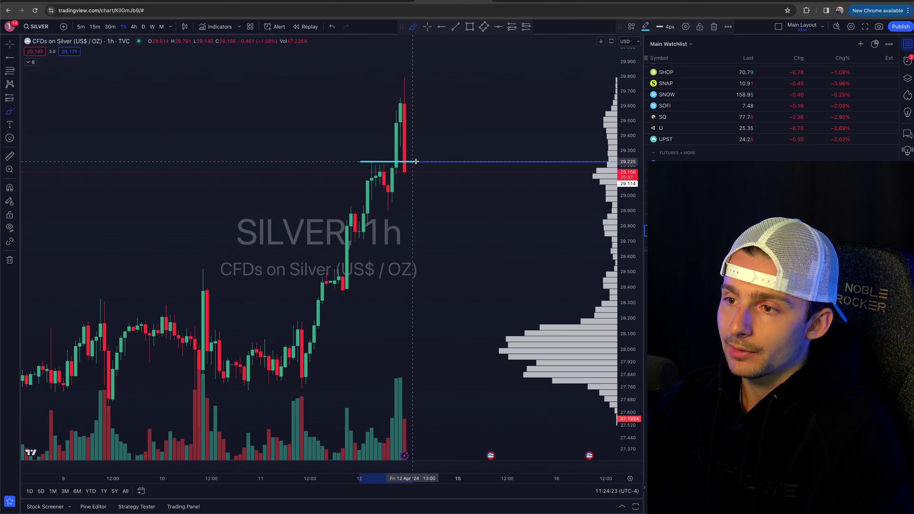
{"action": "key", "text": "super+z"}
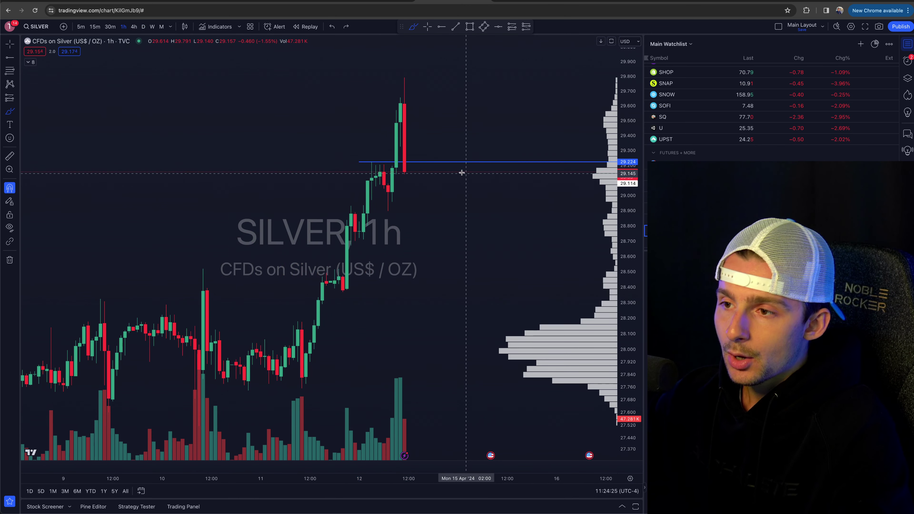
Circle the top of the last silver candle, remove it, and return to the TradeZella XAUUSD trade.
{"action": "left_click_drag", "start_coordinate": [397, 124], "coordinate": [409, 137]}
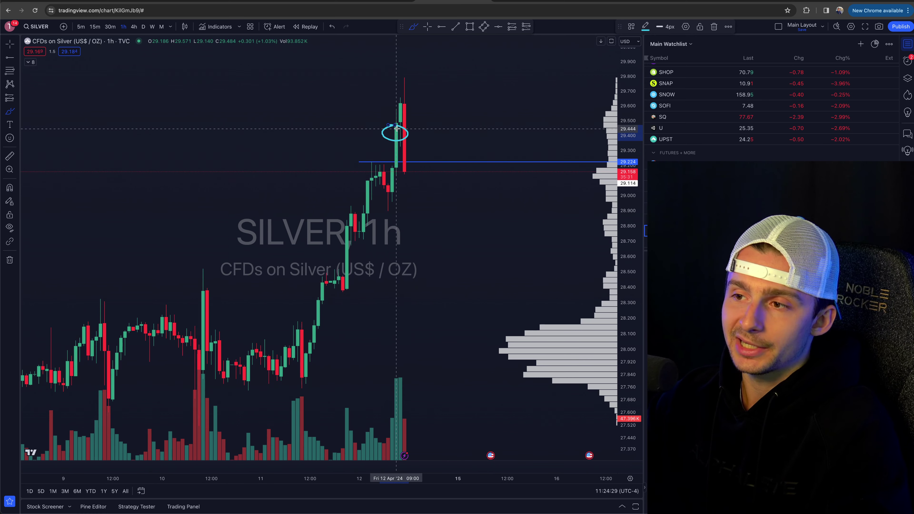
{"action": "key", "text": "super+z"}
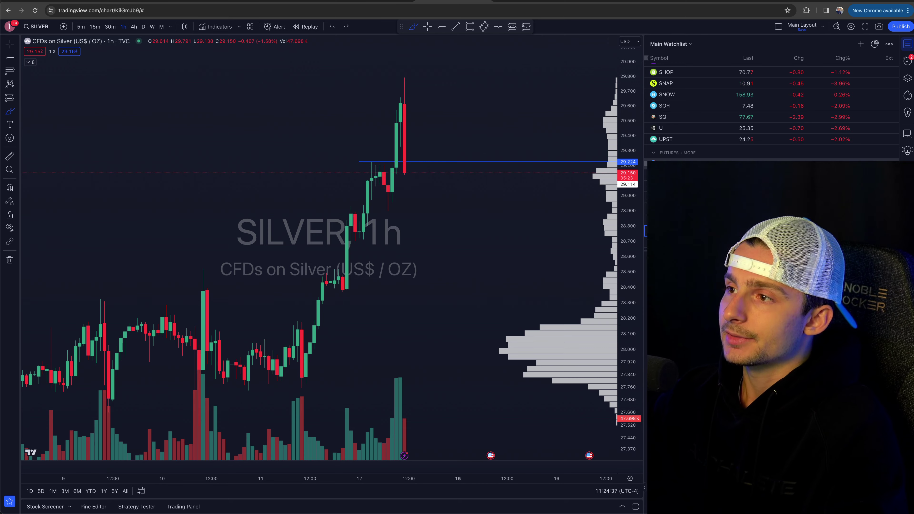
{"action": "left_click", "coordinate": [360, 1]}
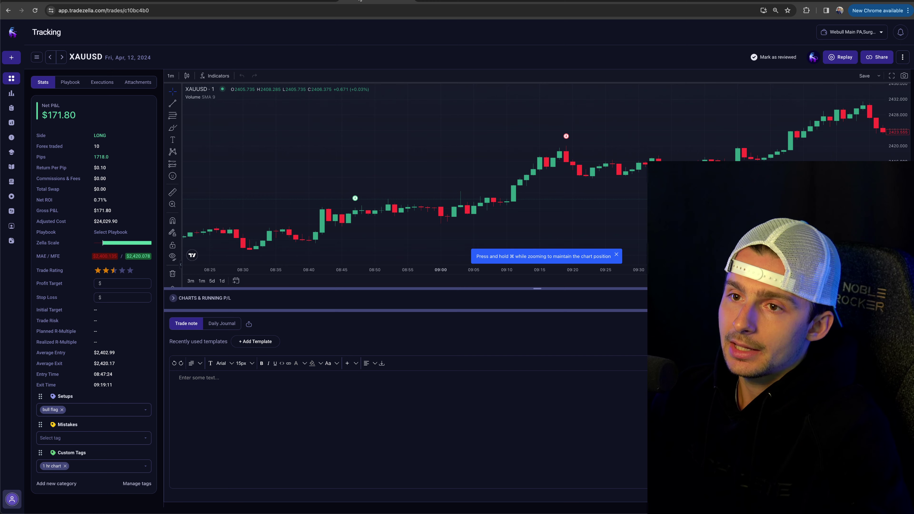
Open the TradeZella Dashboard showing -$43.67 net P&L and a 45.7 Zella Score for April.
{"action": "left_click", "coordinate": [28, 84]}
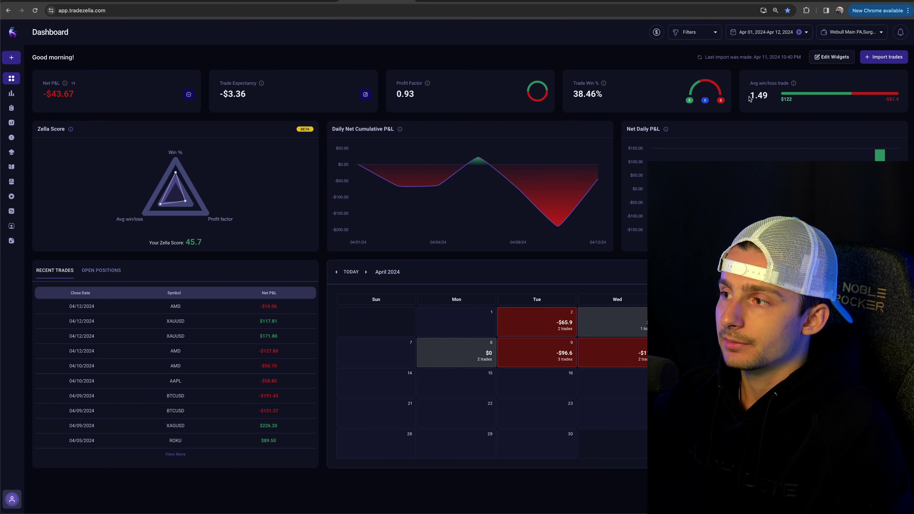
{"action": "double_click", "coordinate": [576, 94]}
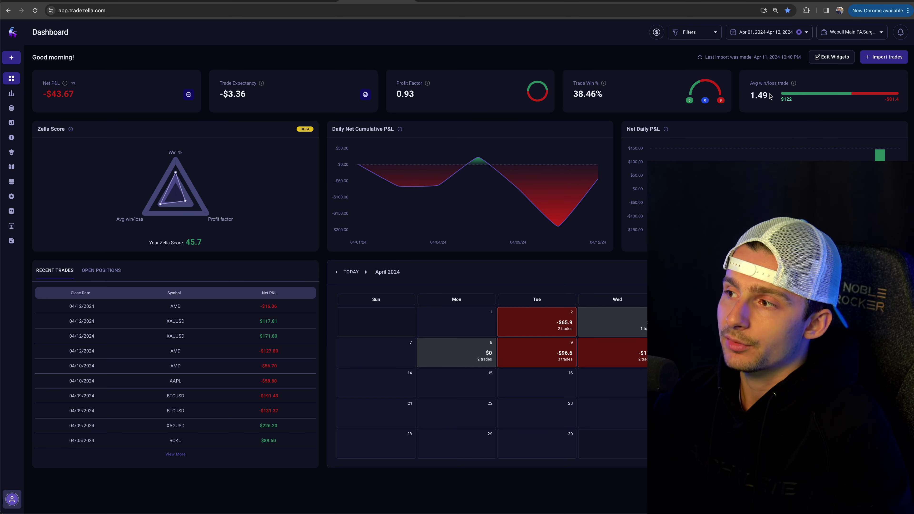
{"action": "double_click", "coordinate": [758, 95]}
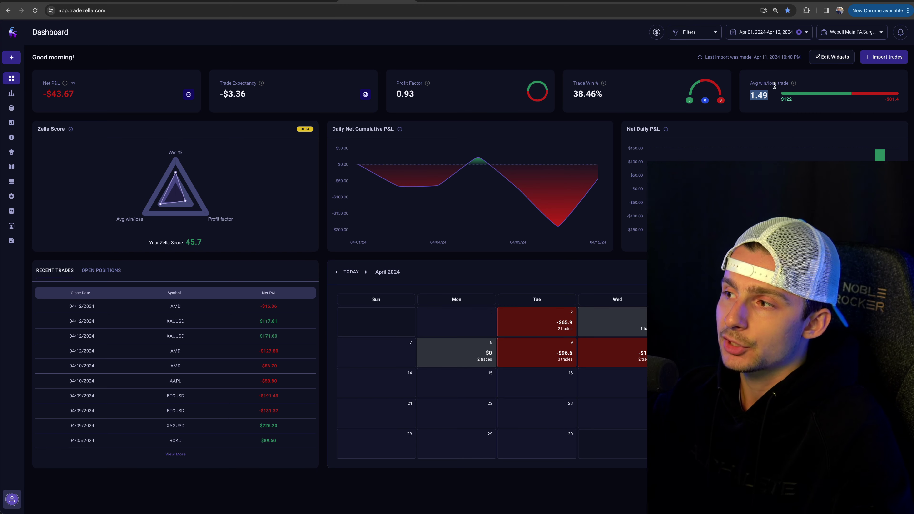
{"action": "left_click", "coordinate": [770, 97]}
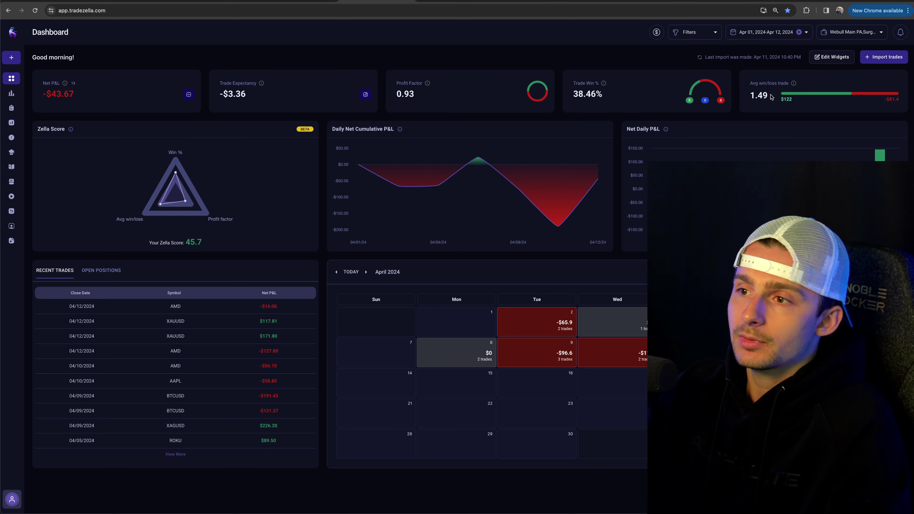
{"action": "left_click_drag", "start_coordinate": [770, 97], "coordinate": [744, 96]}
{"action": "left_click", "coordinate": [744, 96]}
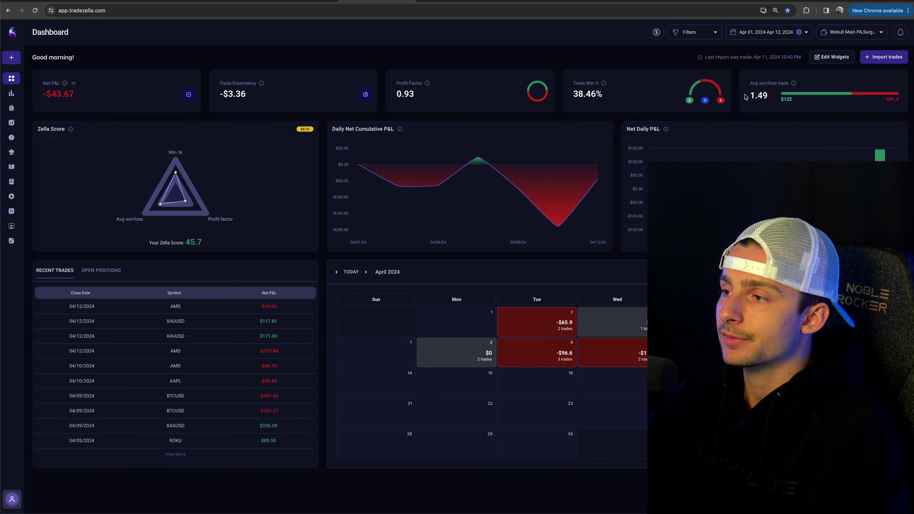